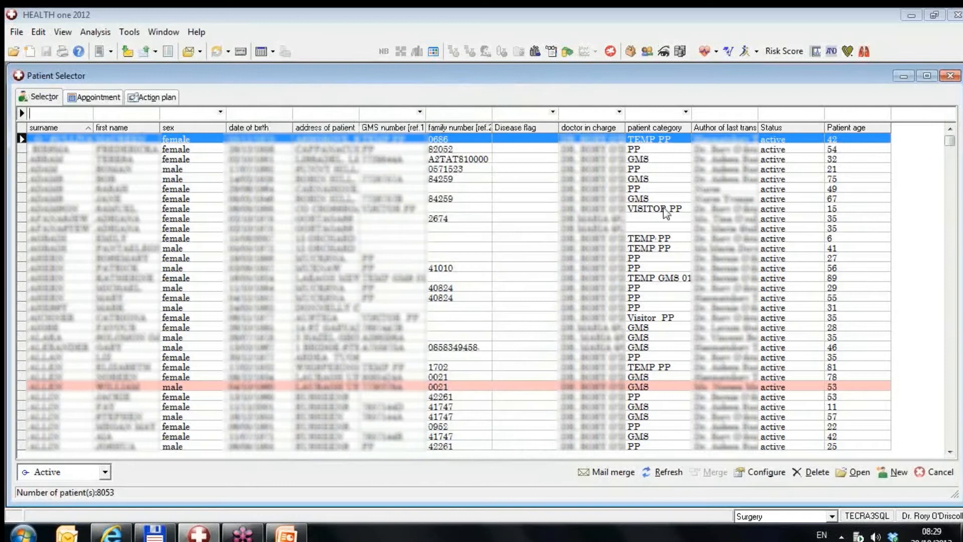
Open the billing queries in a restored-size program window and set the bill period to the current year.
click(568, 52)
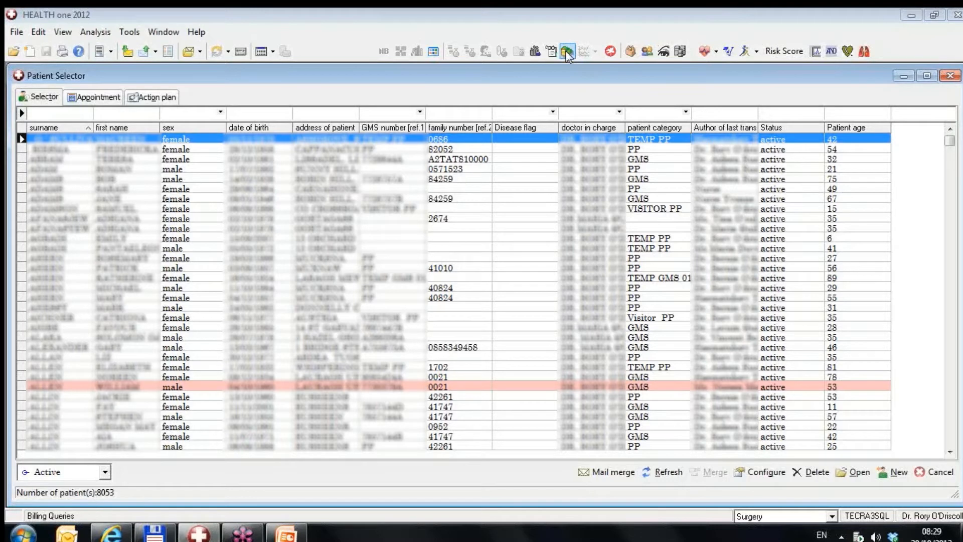
click(929, 18)
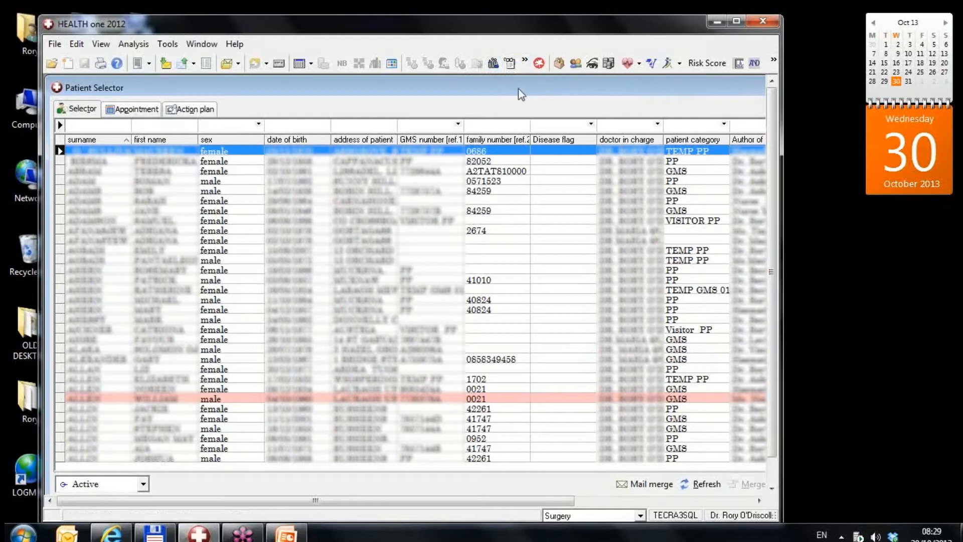
click(525, 63)
click(495, 82)
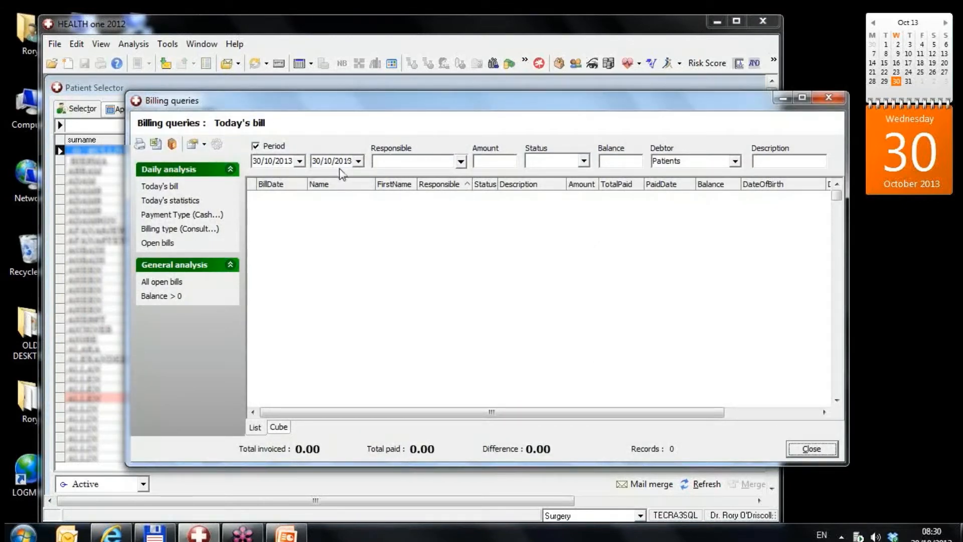
right_click(273, 146)
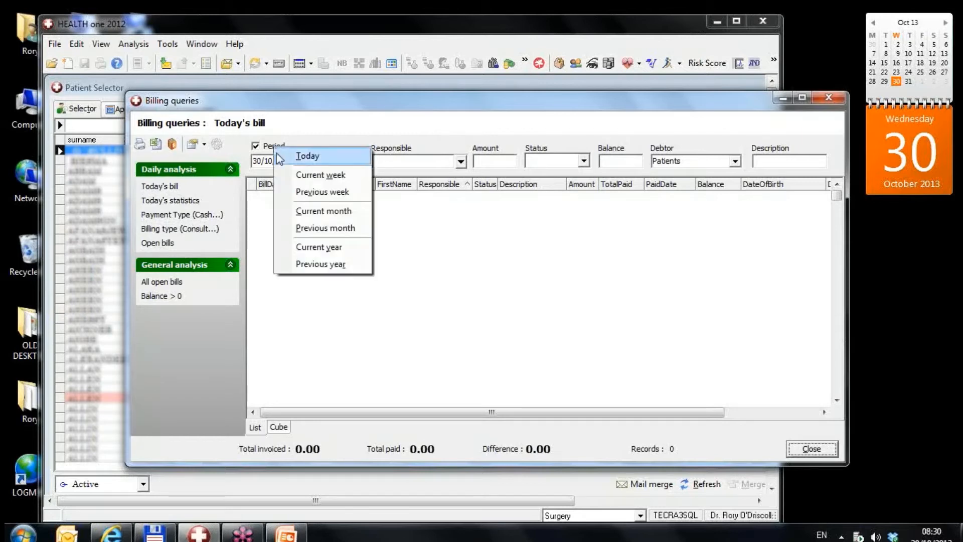
click(304, 247)
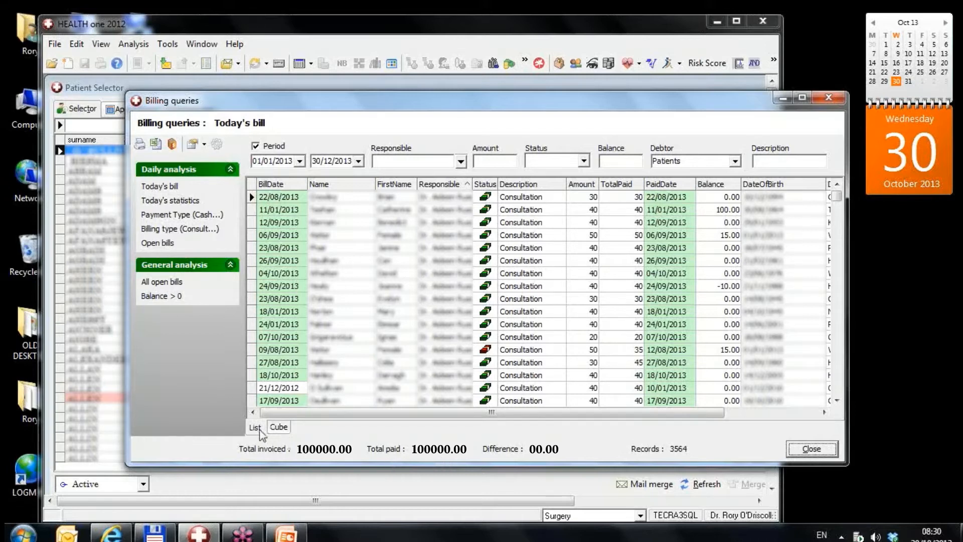
Group the current year's invoiced and paid cube by Patient age instead of Responsible, close the query and maximise the program window.
click(279, 428)
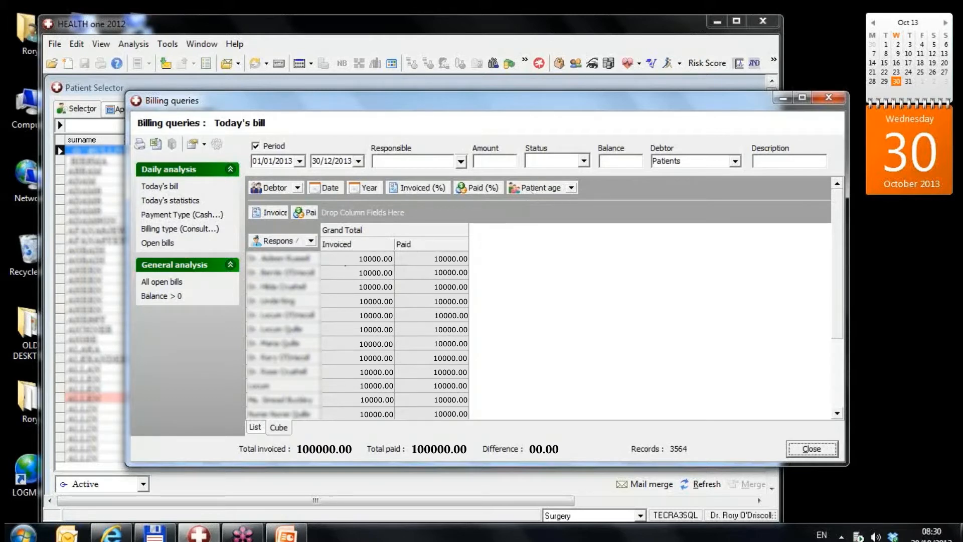
drag(281, 241, 316, 246)
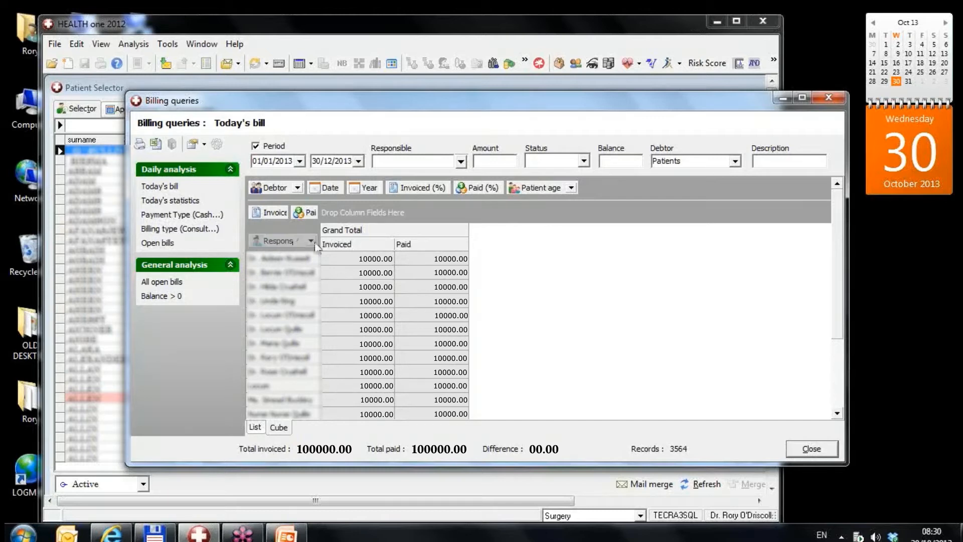
drag(597, 189, 597, 189)
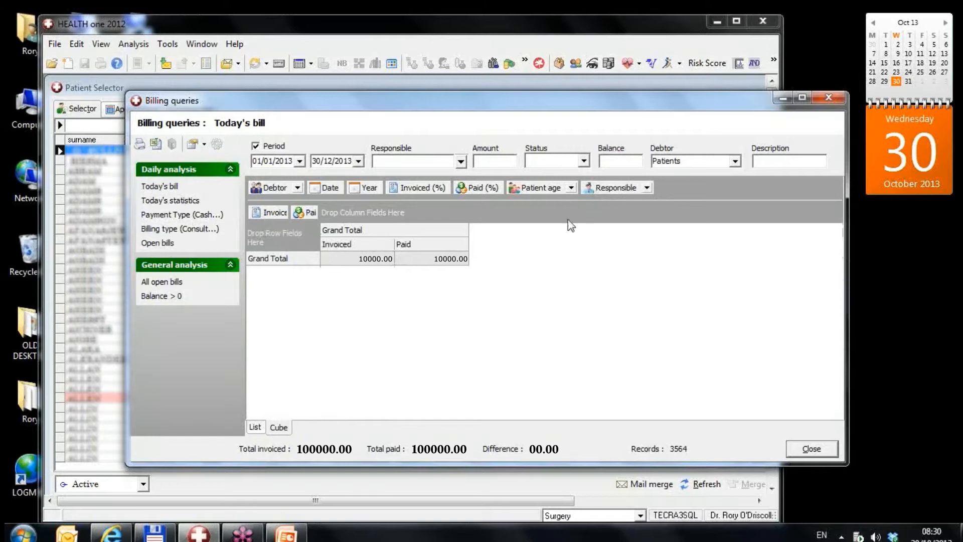
drag(534, 189, 533, 188)
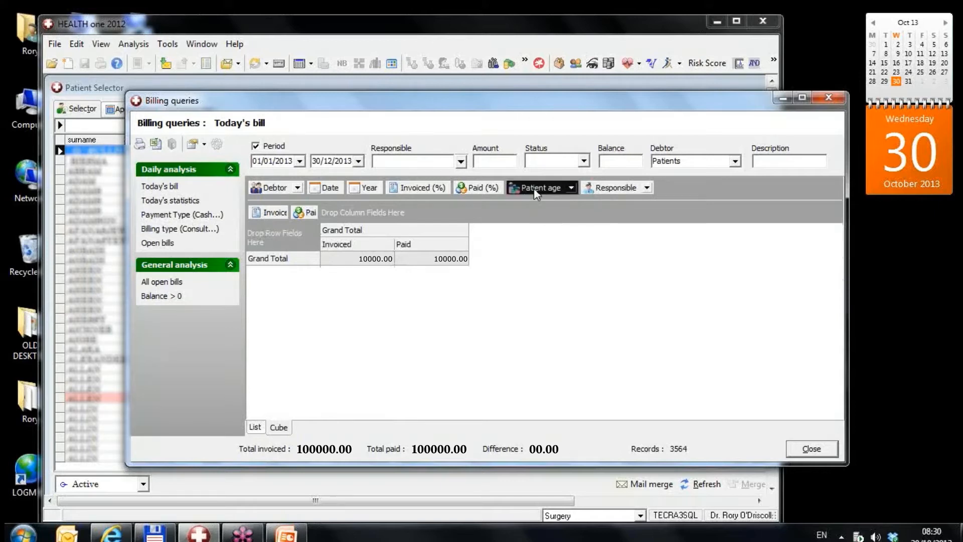
drag(523, 195, 277, 243)
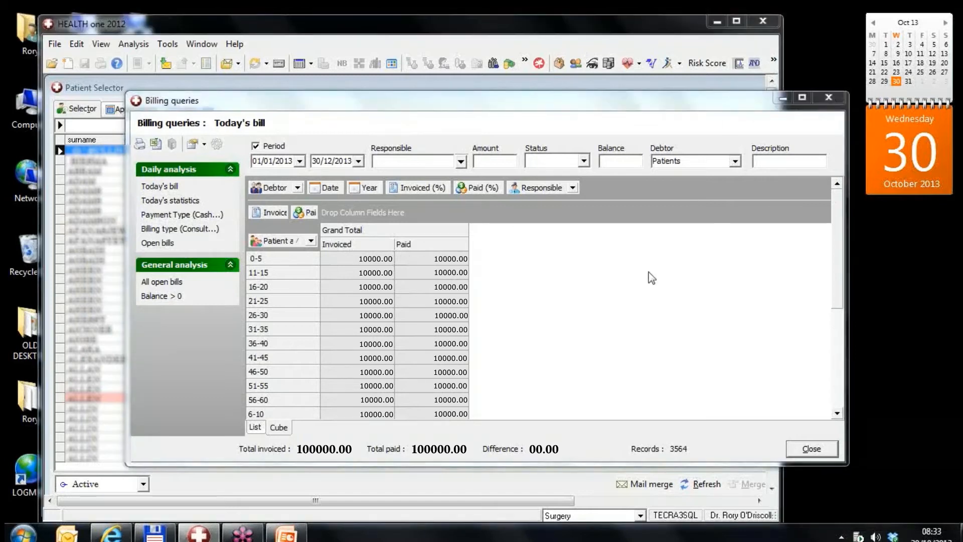
click(827, 99)
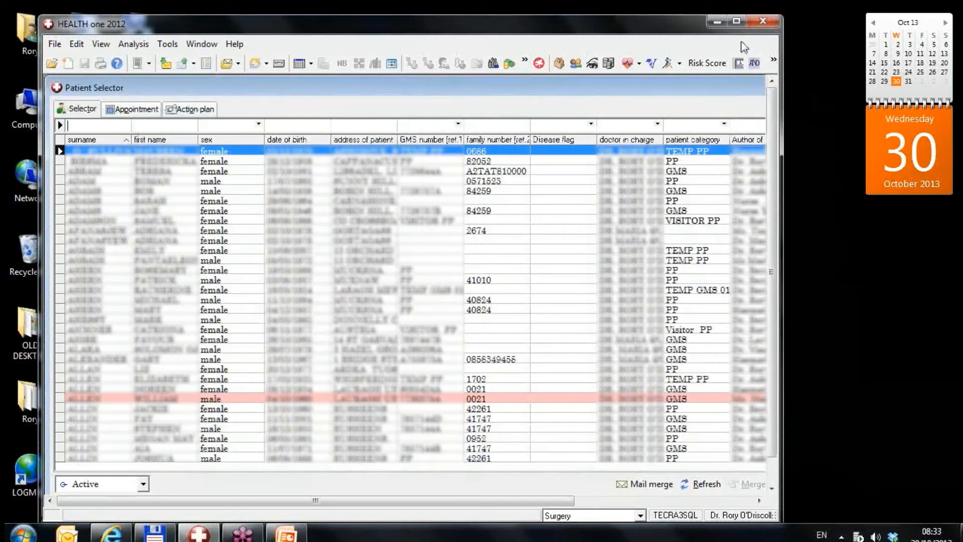
click(737, 22)
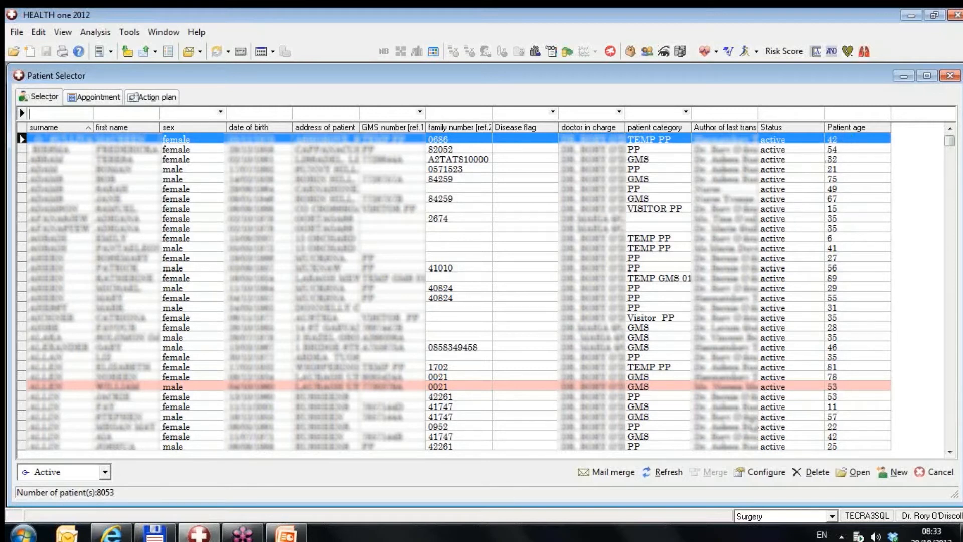
Remove the Patient age column from the patient selector list.
click(764, 474)
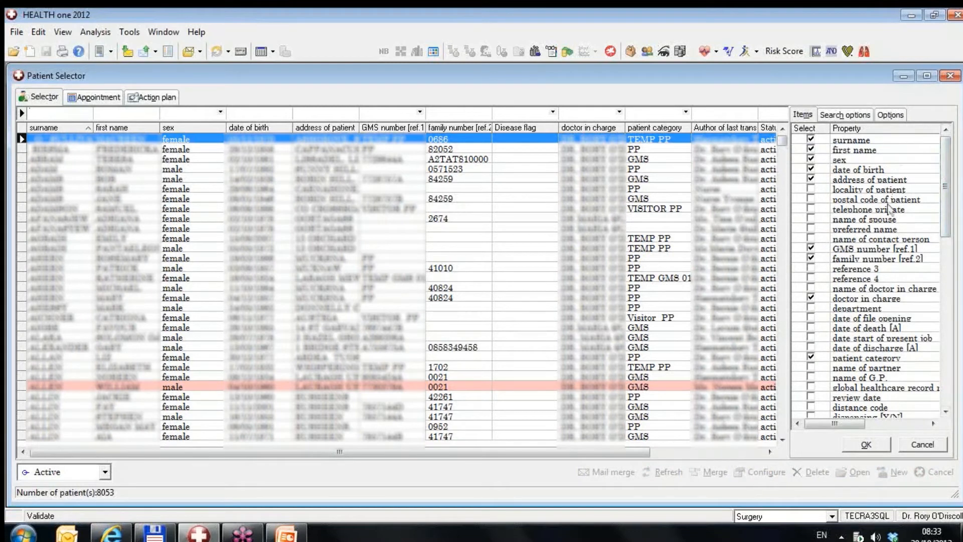
click(945, 211)
drag(945, 211, 950, 396)
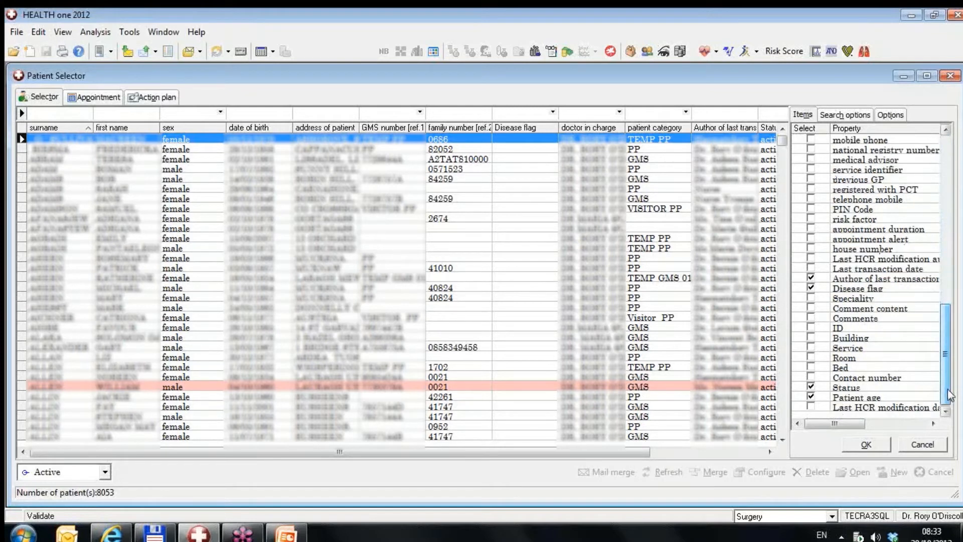
click(810, 398)
click(861, 445)
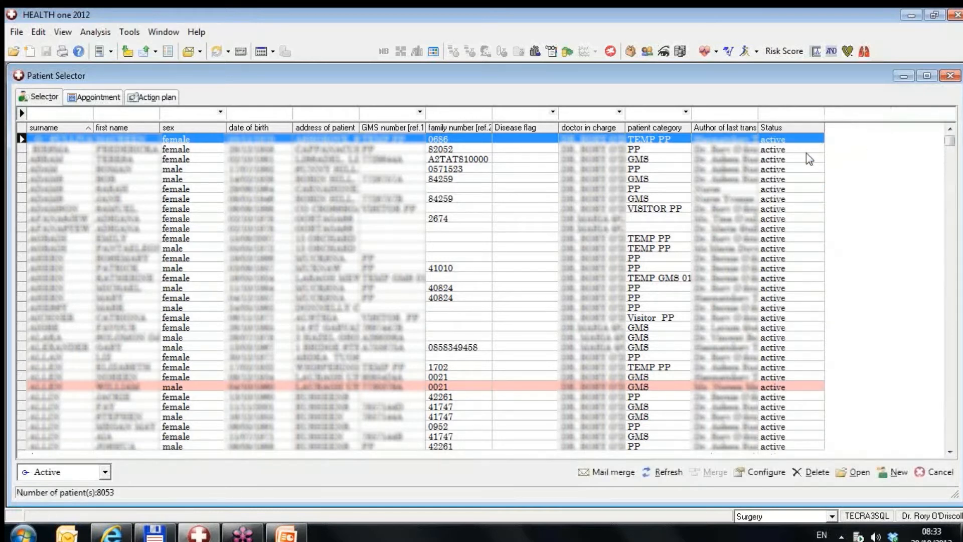
Add the Patient age column to the patient selector list and adjust the column widths.
click(766, 473)
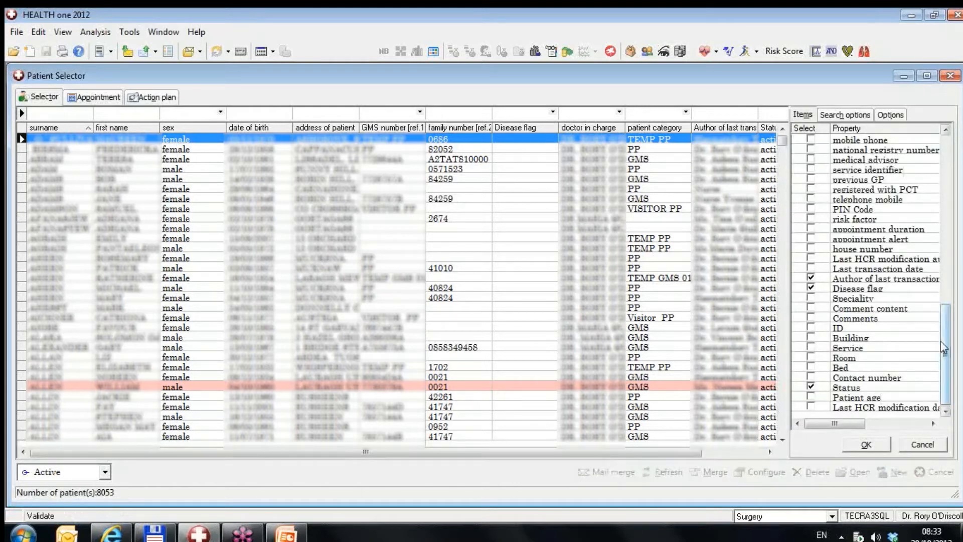
click(811, 399)
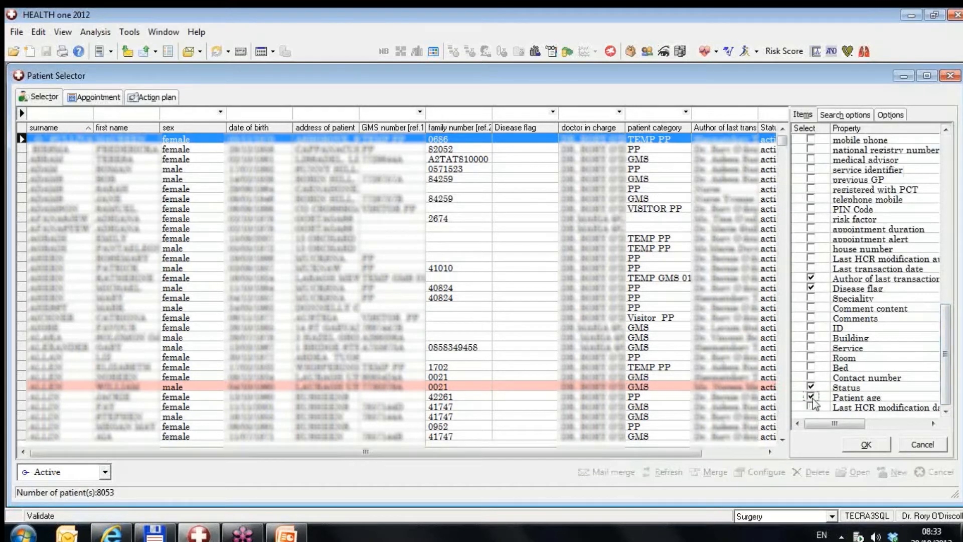
click(866, 446)
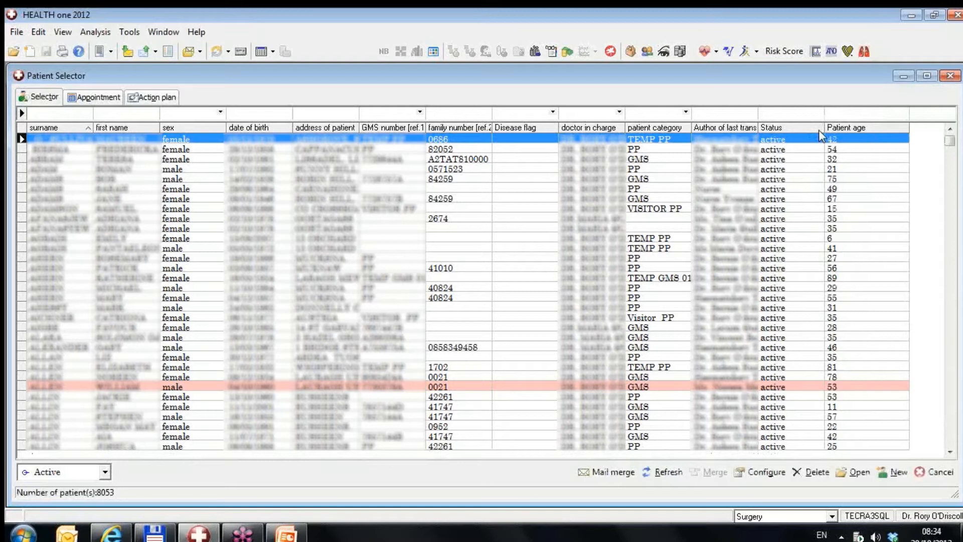
click(630, 172)
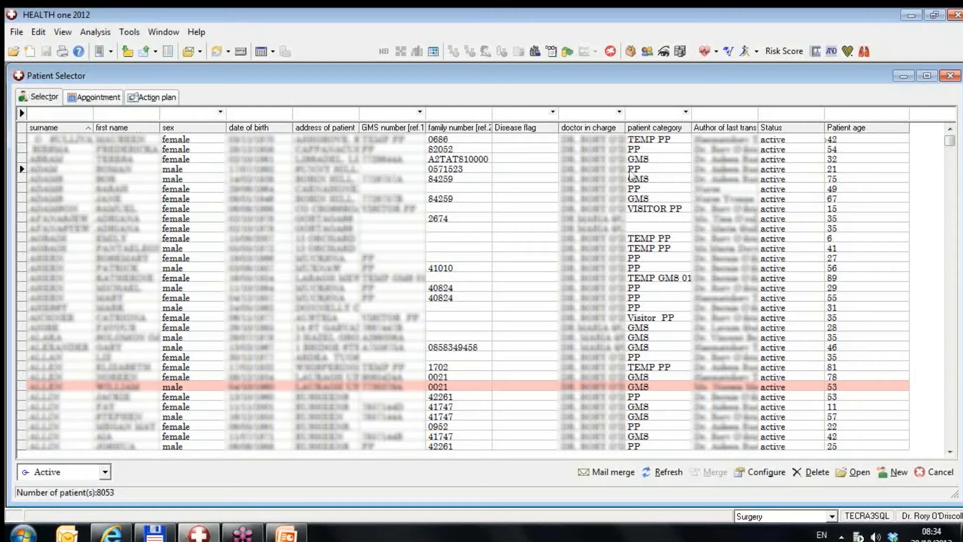
right_click(632, 177)
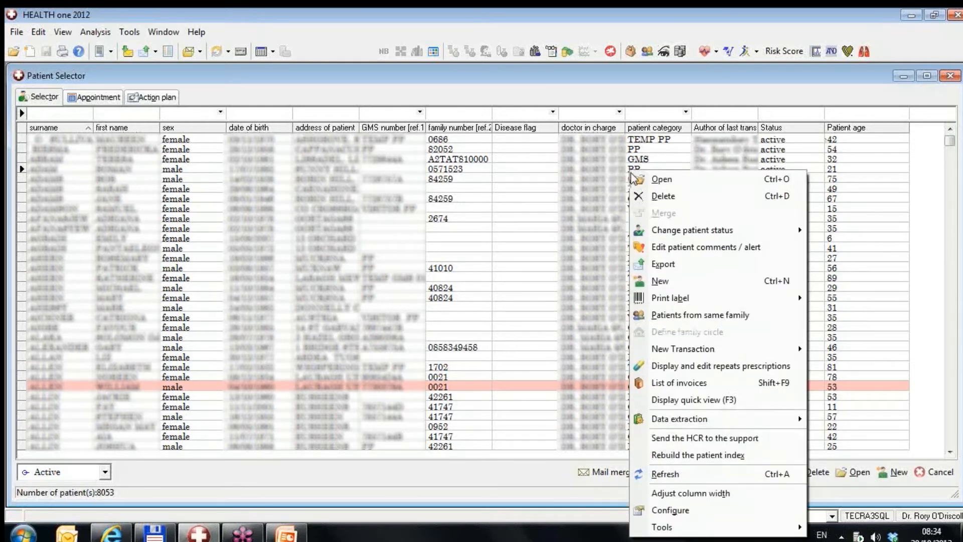
click(682, 496)
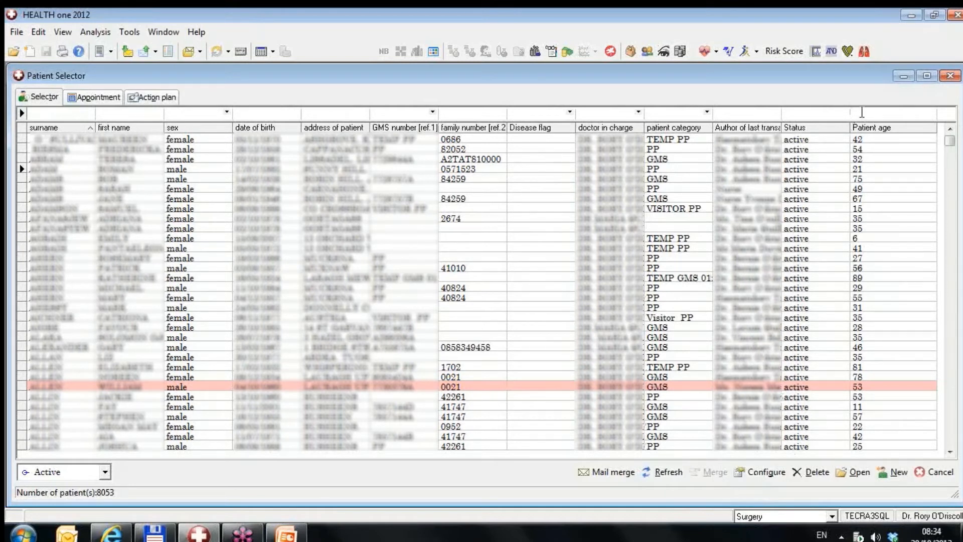
Filter the patient list to patients aged <6 in the PP patient category.
text(<6)
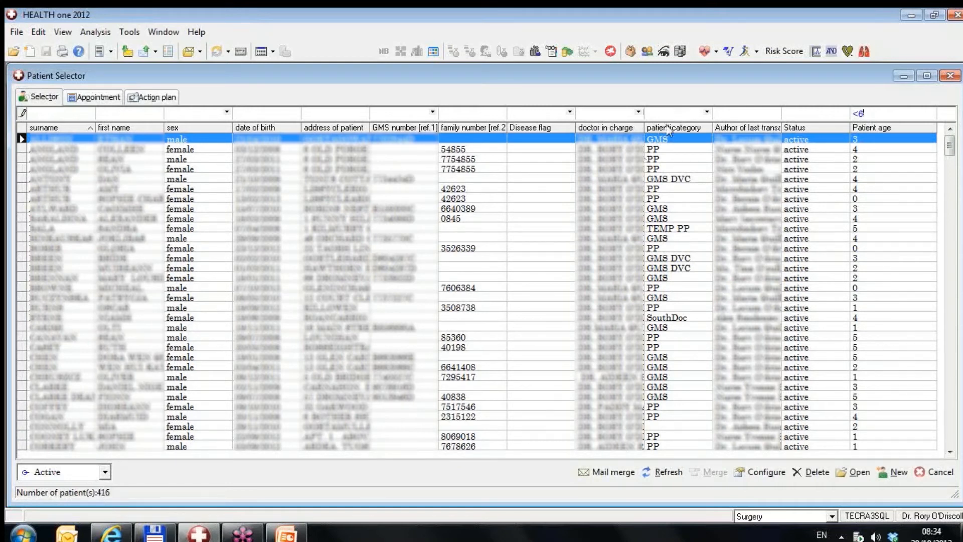
click(705, 112)
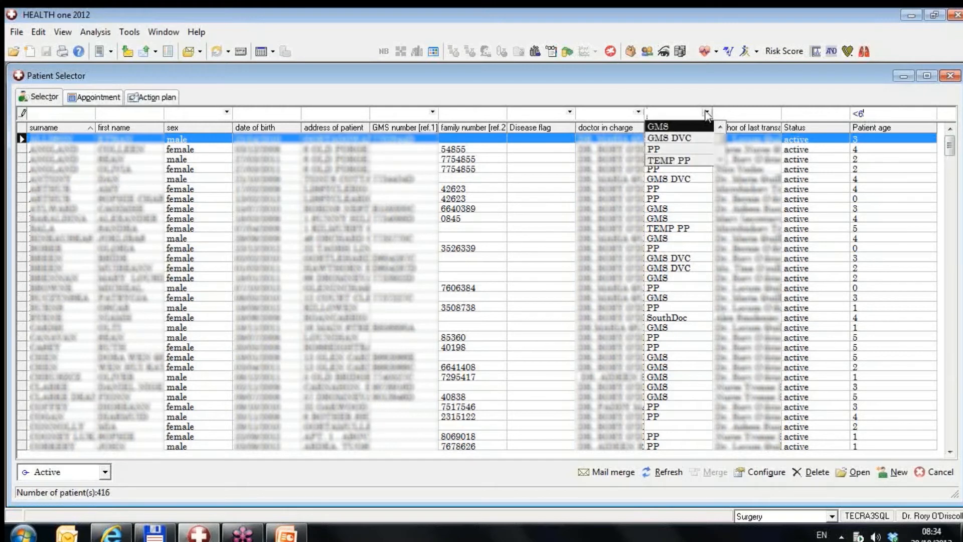
click(661, 149)
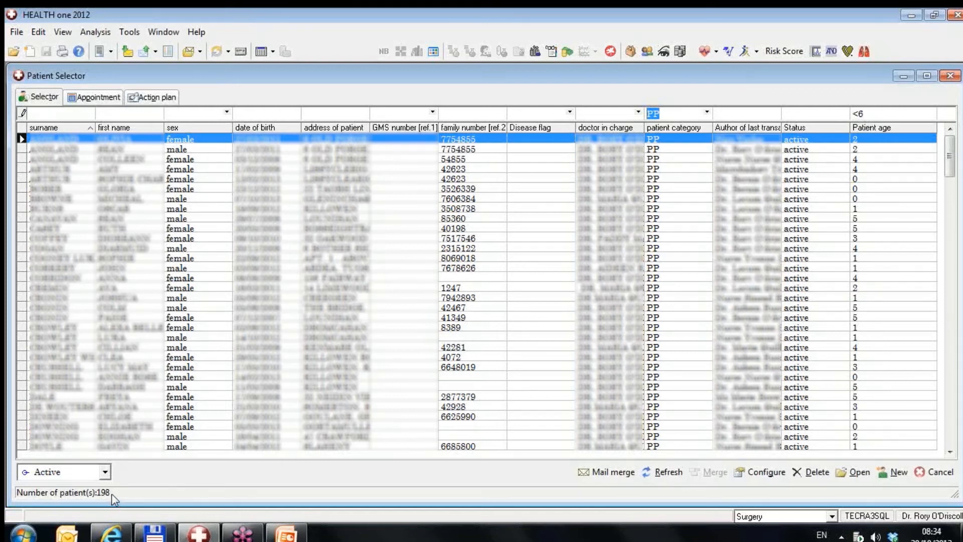
Run a billing query for the previous year, with the period's end date set to 31/12/2012.
click(567, 51)
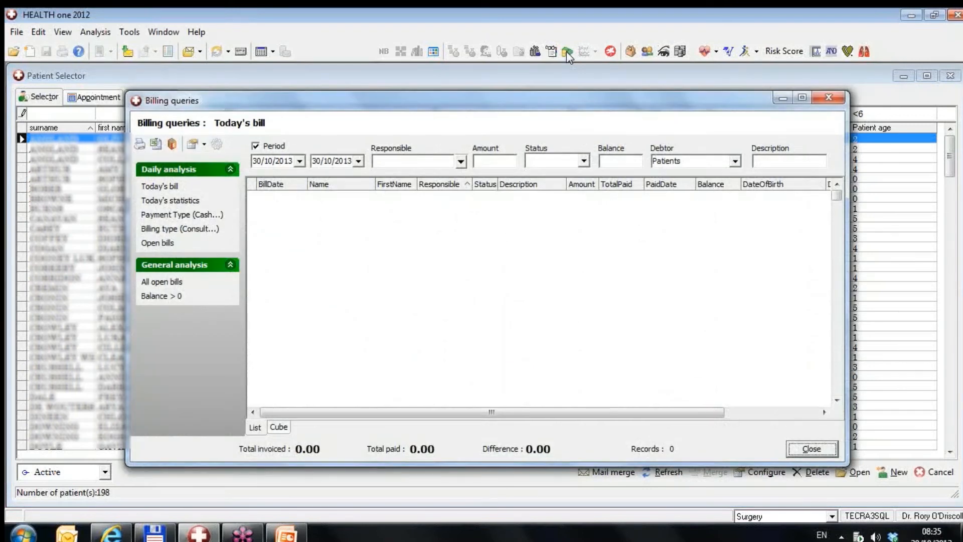
right_click(279, 151)
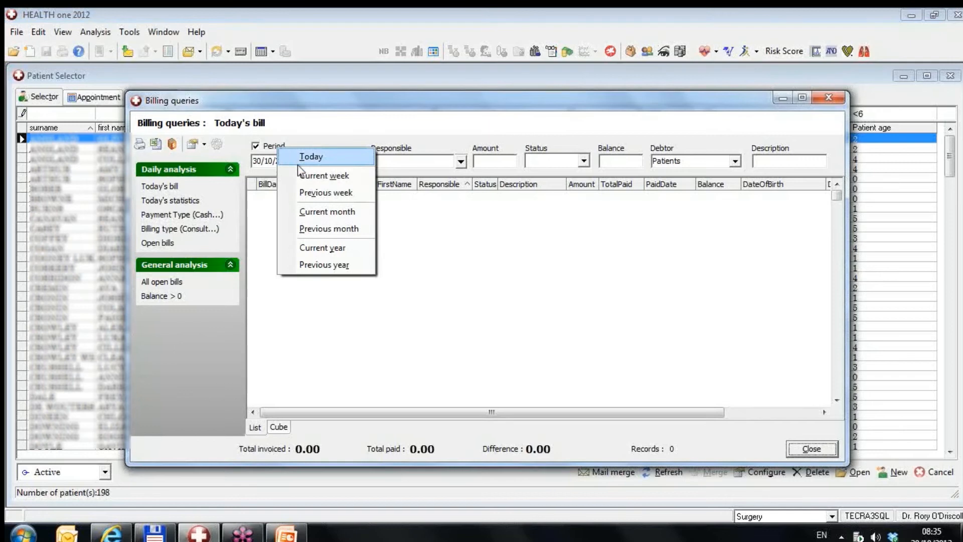
click(321, 264)
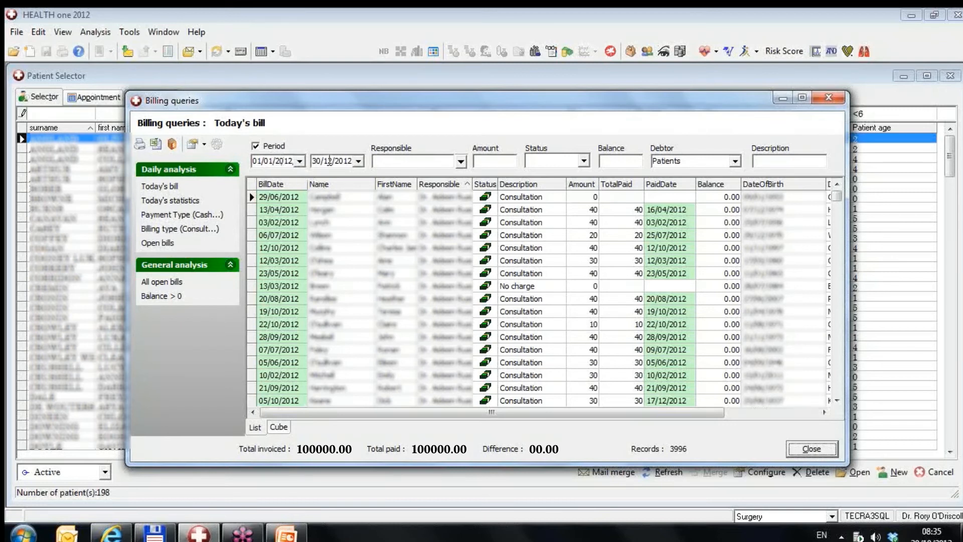
click(358, 161)
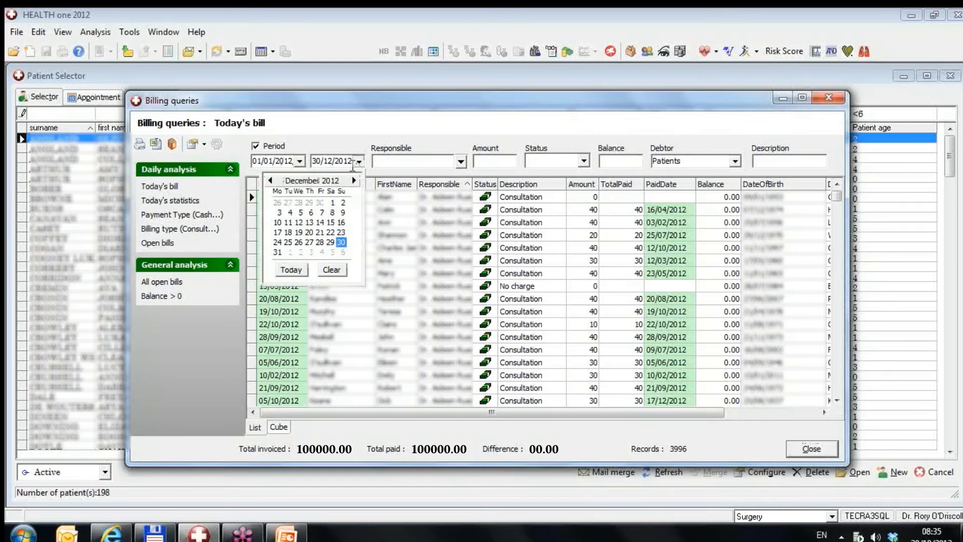
click(277, 253)
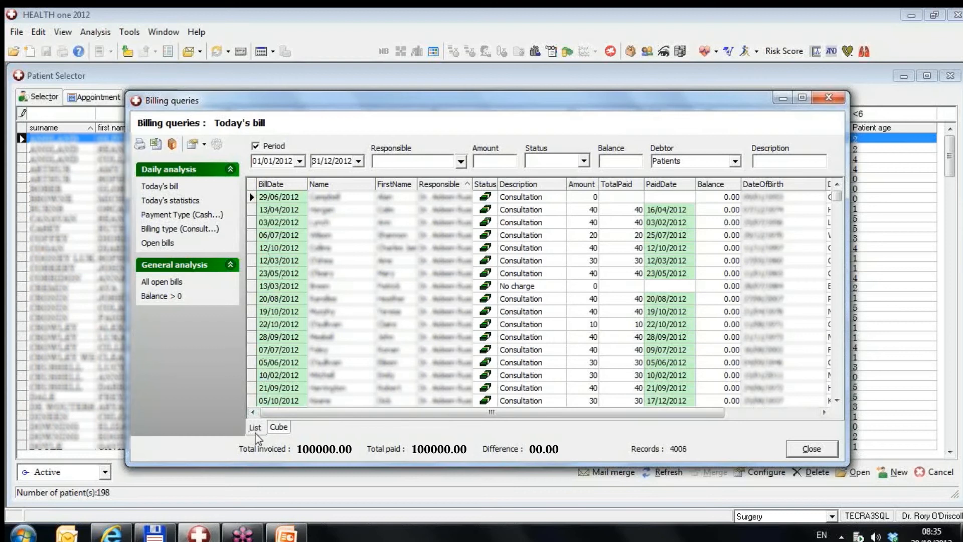
Group the previous year's billing cube by Patient age instead of Responsible, and close the billing queries.
click(278, 427)
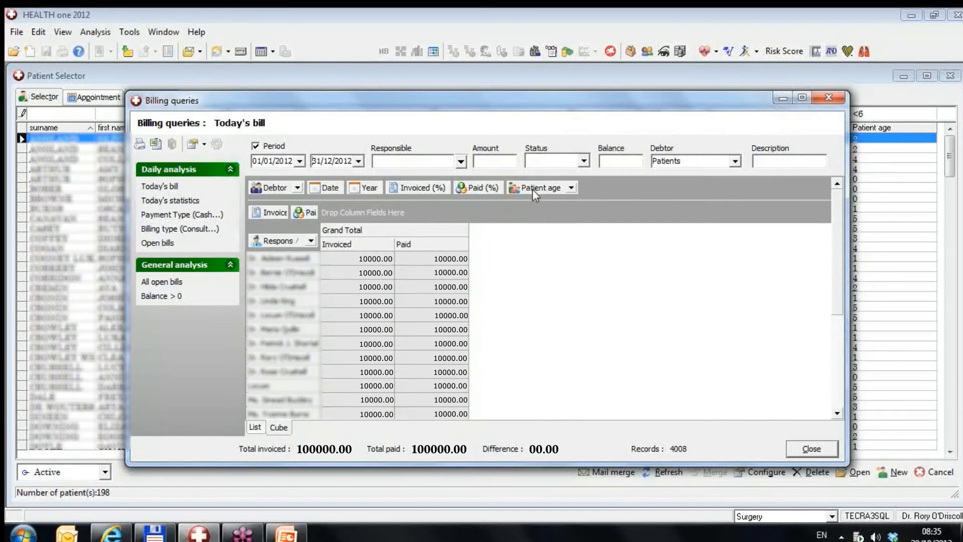
drag(284, 241, 597, 185)
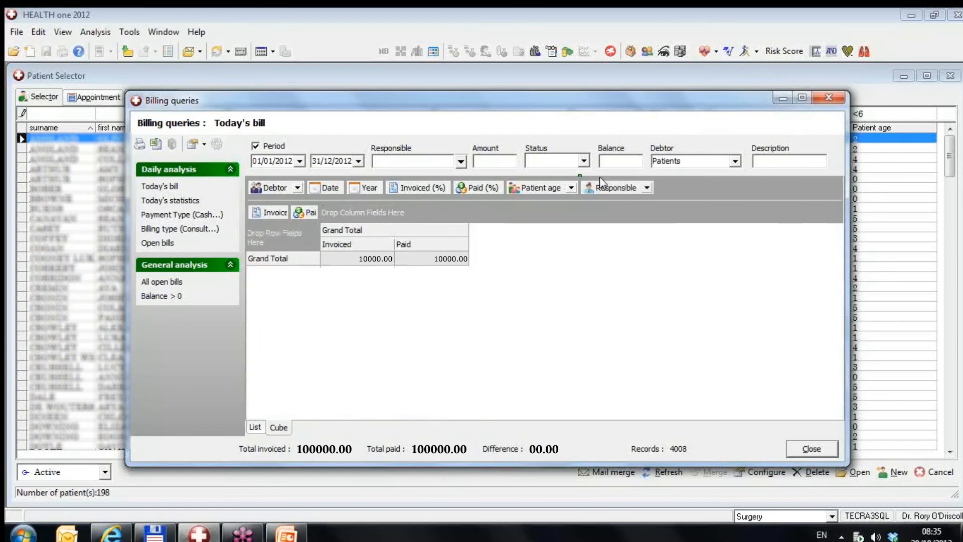
mouse_move(537, 188)
mouse_down()
mouse_move(404, 236)
mouse_move(298, 255)
mouse_move(276, 240)
mouse_up()
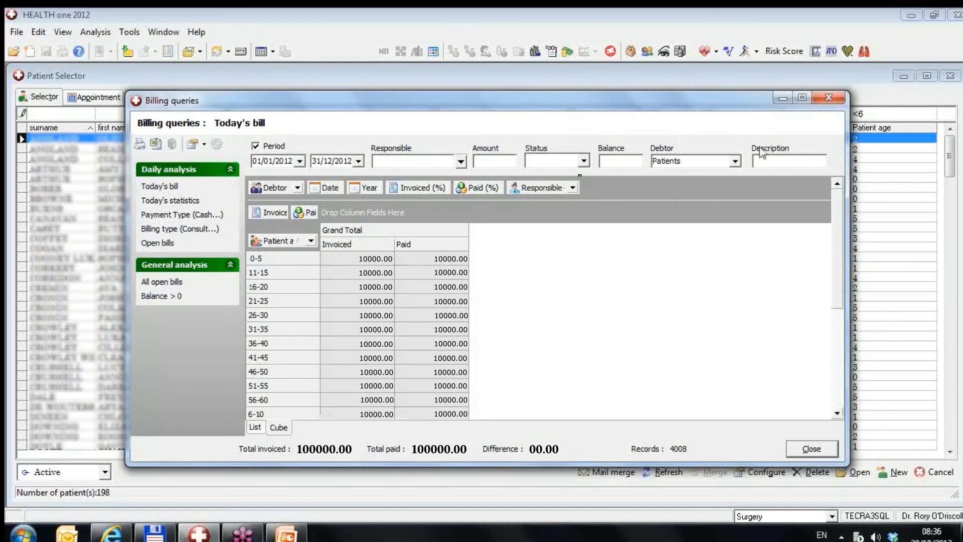
click(818, 99)
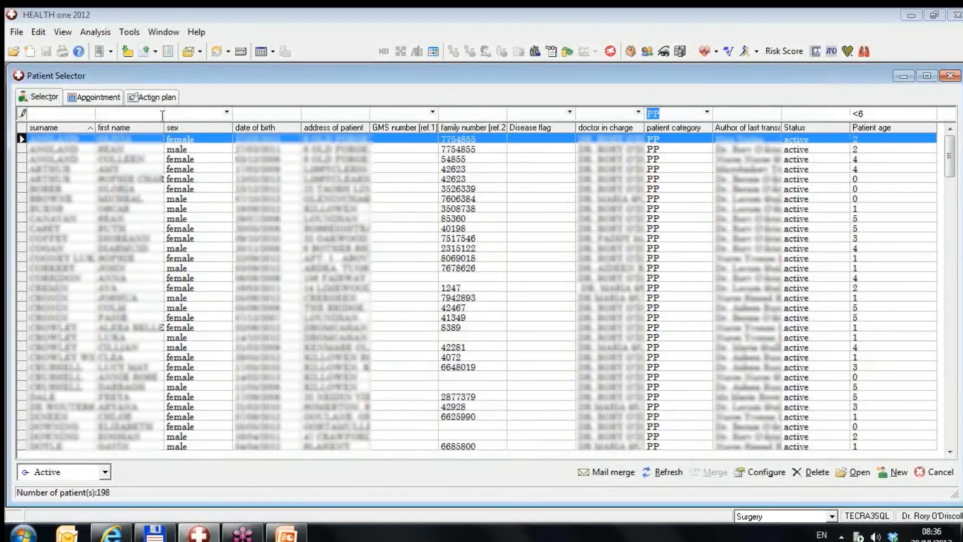
Check the program's version number in its About information and close it.
click(197, 32)
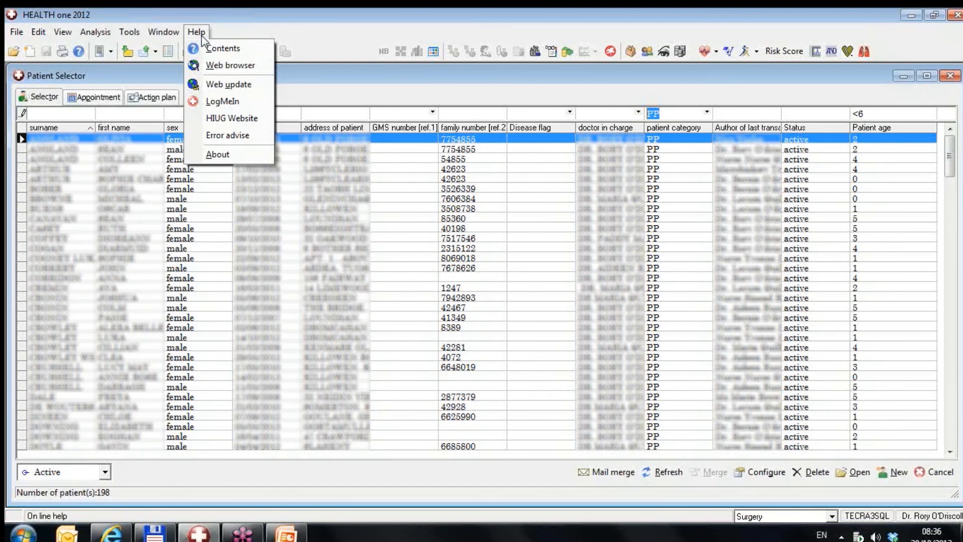
click(236, 160)
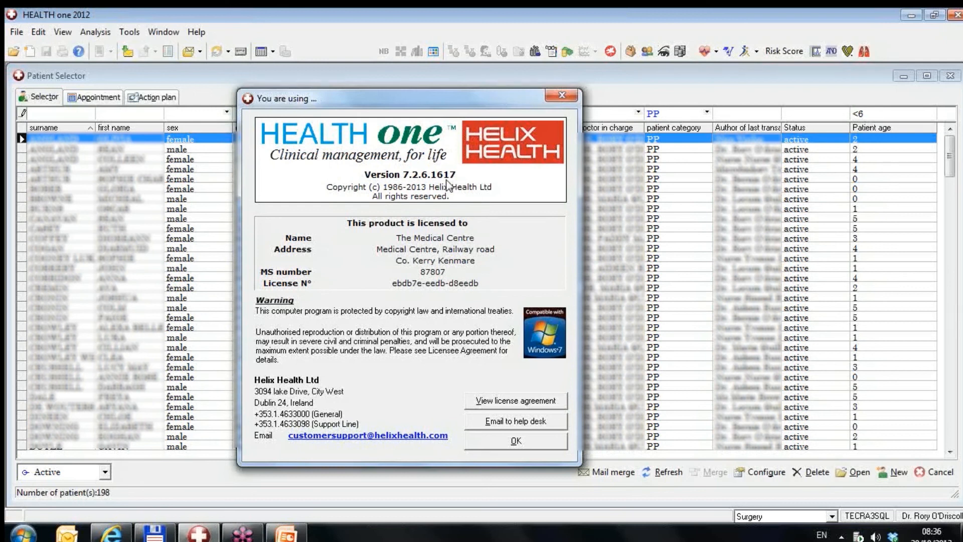
click(511, 442)
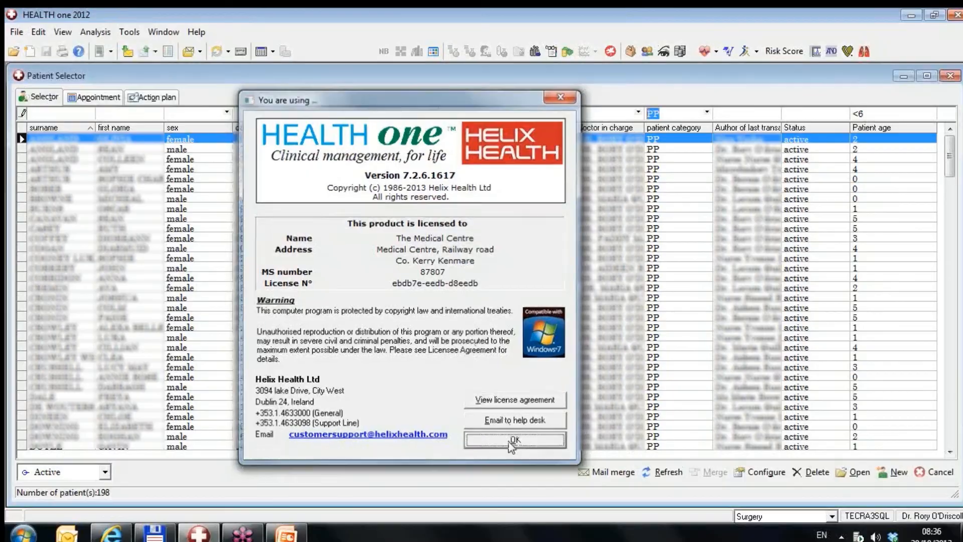